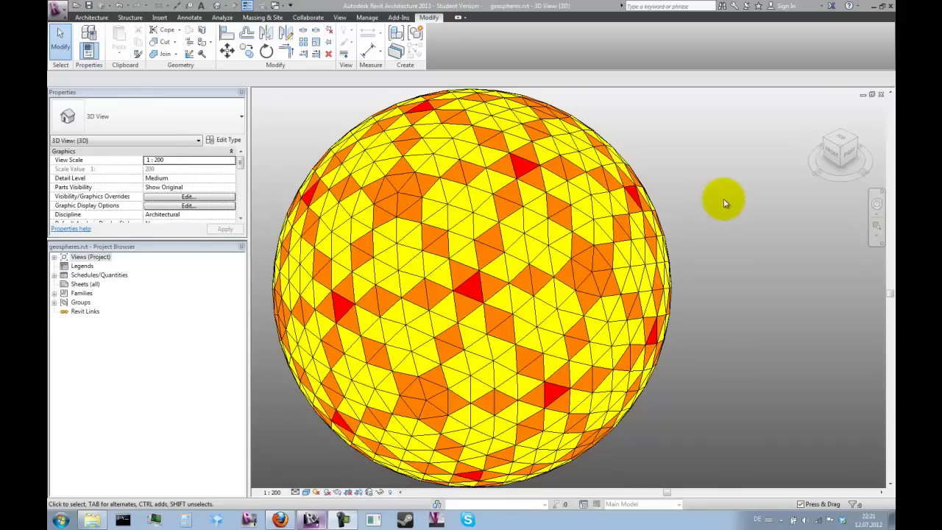
# - Zoom in and out of the current 3D view and click an element in it
pyautogui.scroll(-2, 727, 204)
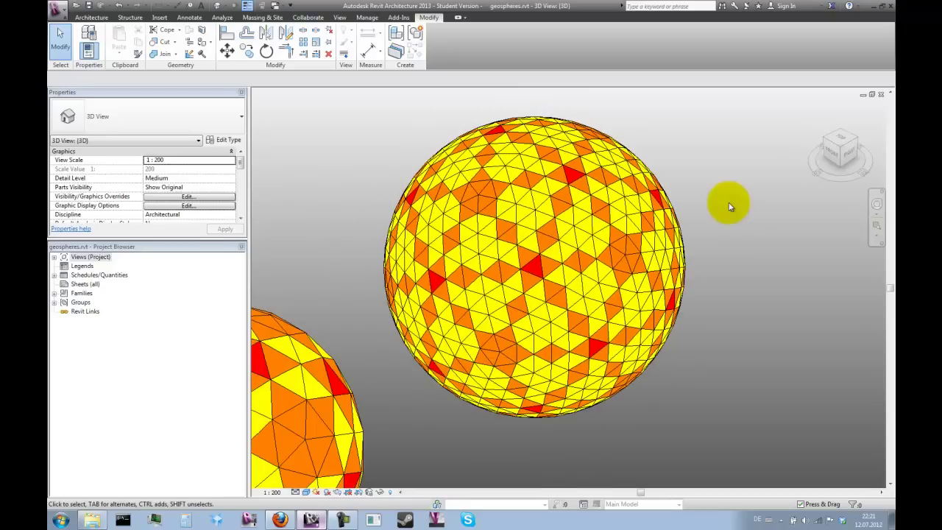
pyautogui.scroll(-3, 724, 199)
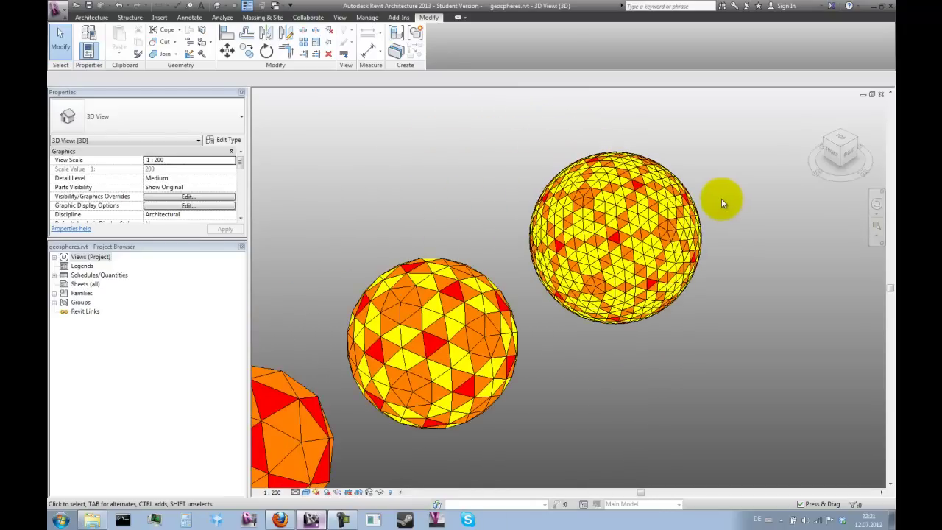
pyautogui.scroll(-1, 666, 220)
pyautogui.scroll(-1, 515, 250)
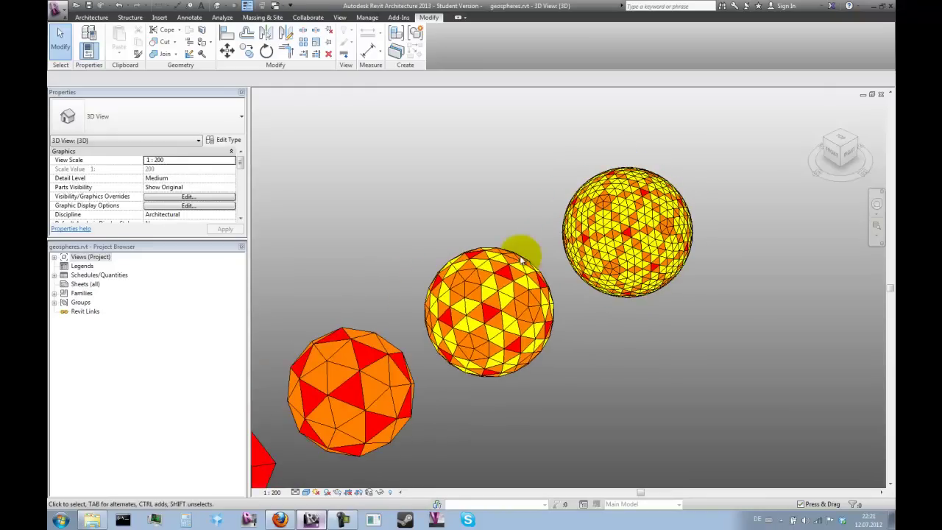
pyautogui.scroll(-1, 480, 273)
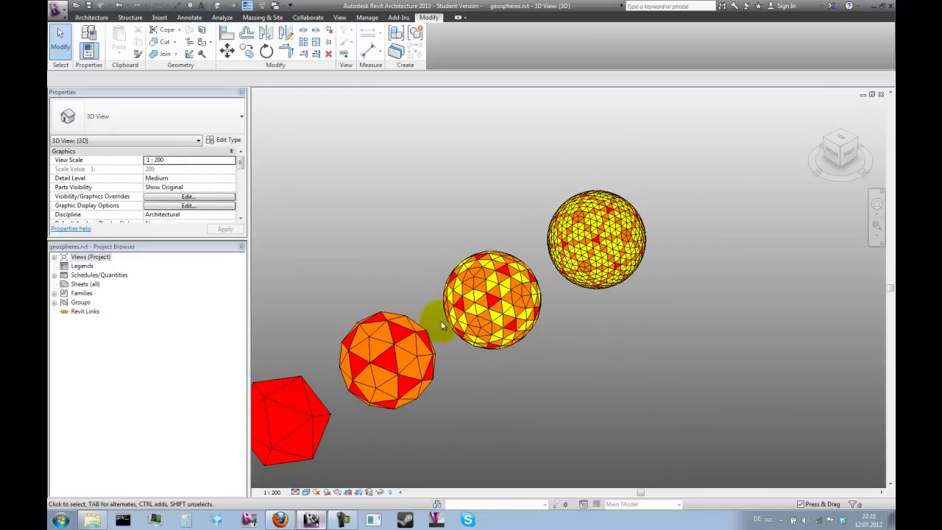
pyautogui.scroll(-1, 600, 232)
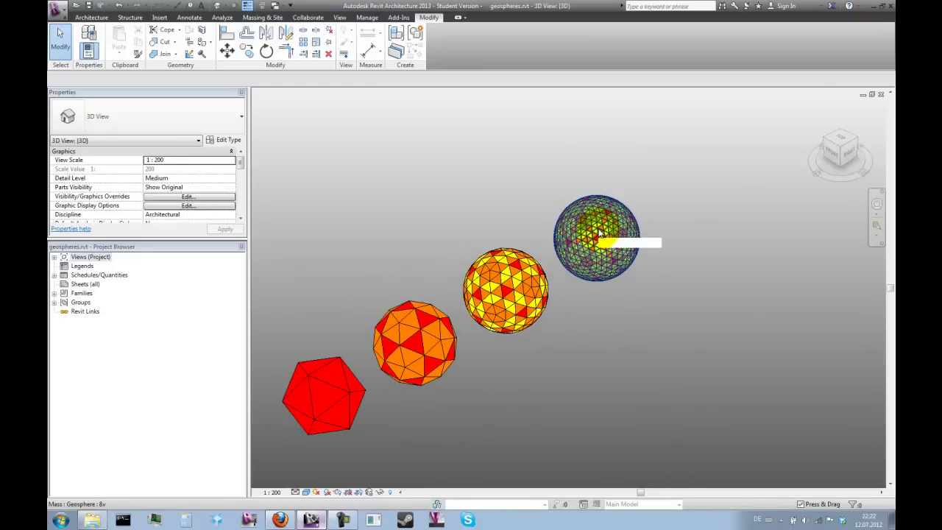
pyautogui.scroll(-1, 600, 232)
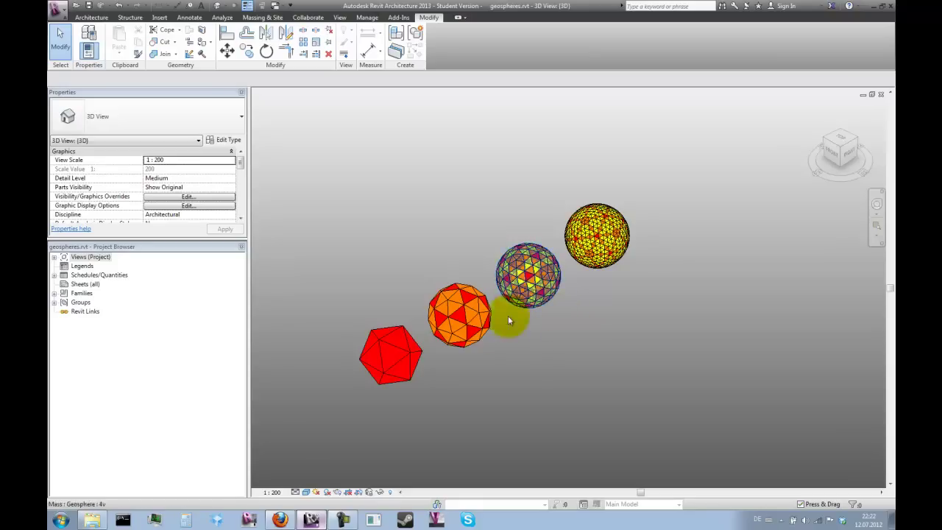
pyautogui.scroll(1, 444, 325)
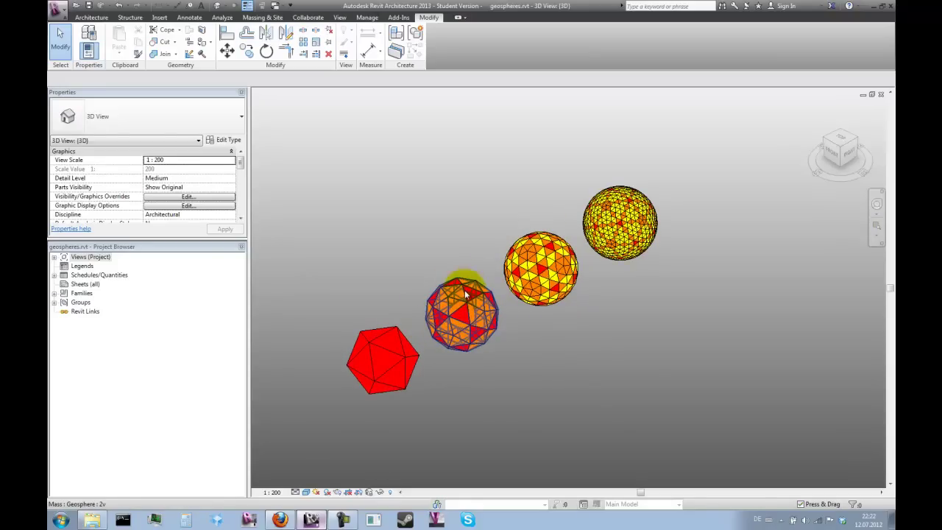
pyautogui.scroll(1, 453, 328)
pyautogui.scroll(1, 463, 335)
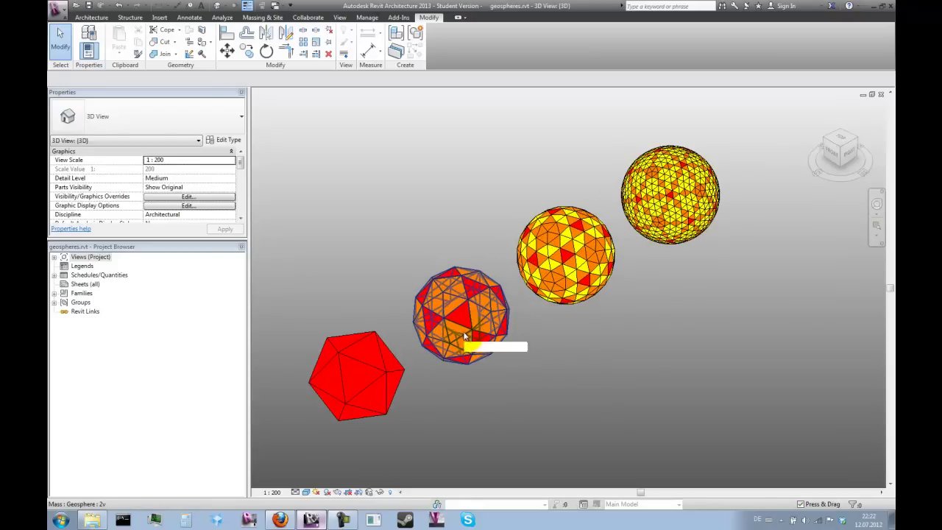
pyautogui.scroll(1, 460, 329)
pyautogui.click(421, 260)
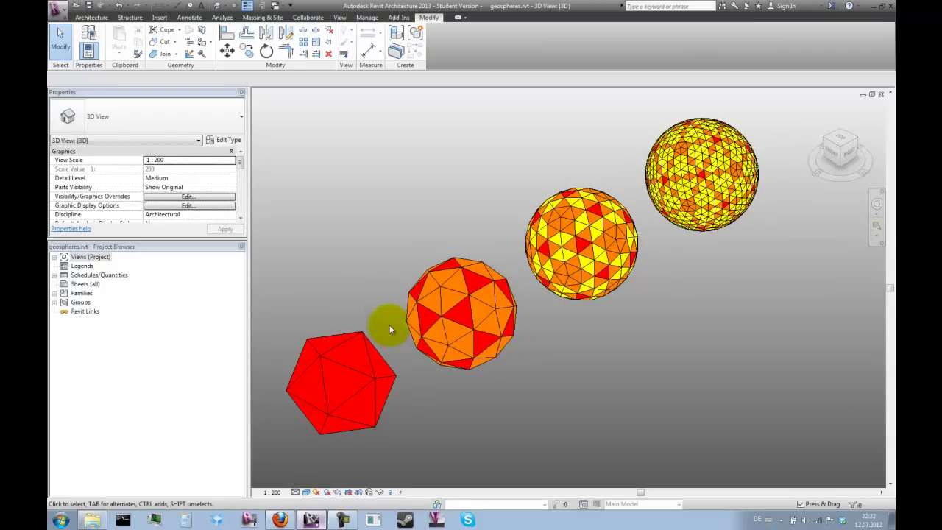
# - Keep zooming around the view and click another spot on the model
pyautogui.scroll(-1, 537, 267)
pyautogui.scroll(3, 387, 348)
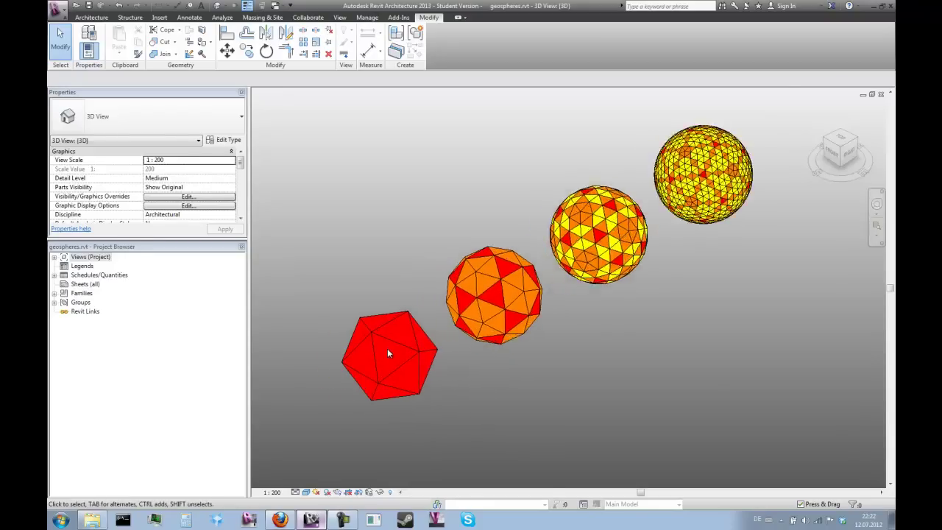
pyautogui.scroll(-2, 377, 368)
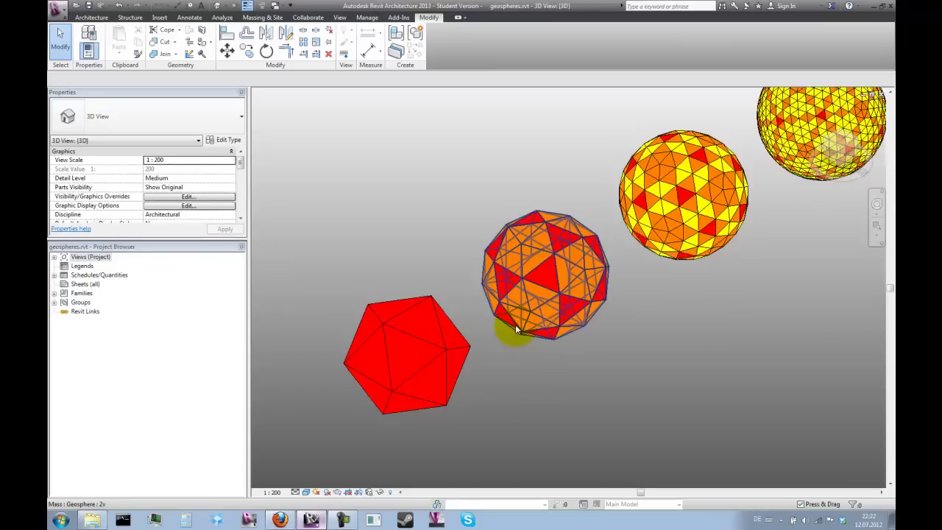
pyautogui.scroll(3, 399, 360)
pyautogui.scroll(2, 397, 356)
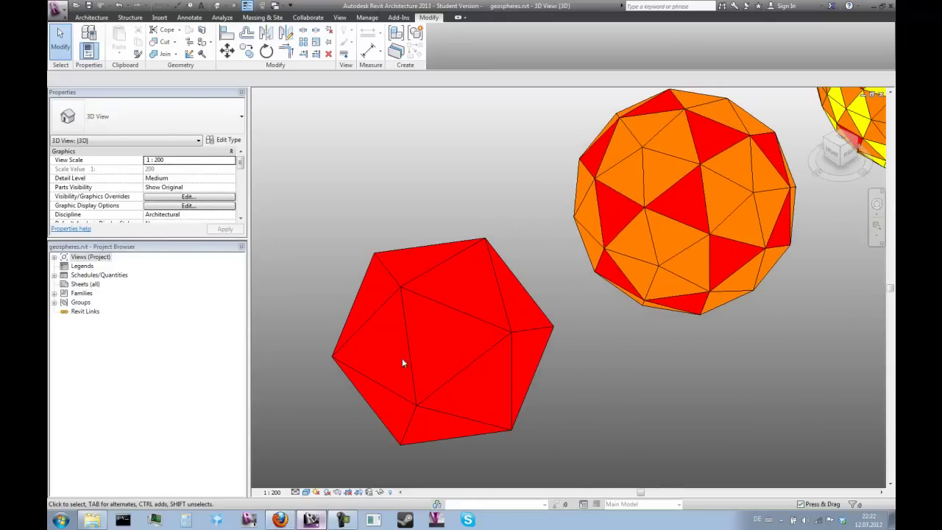
pyautogui.scroll(1, 456, 394)
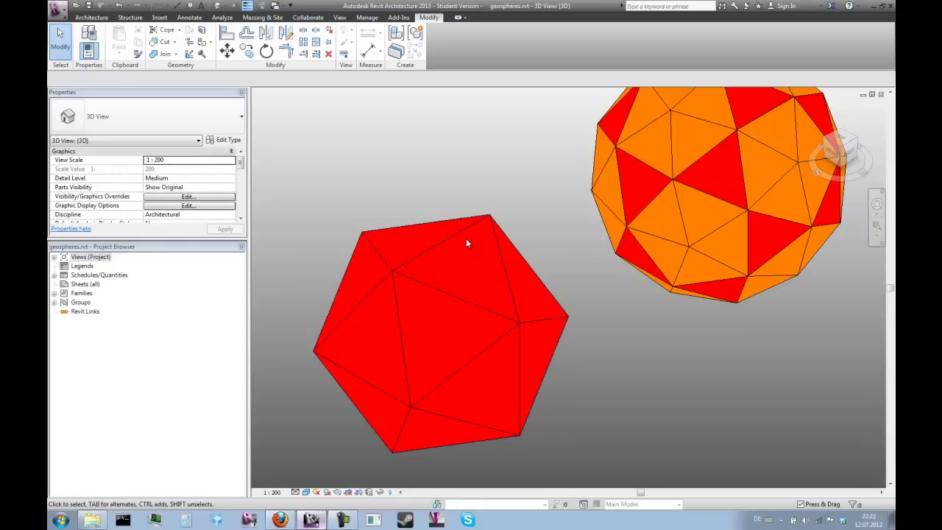
pyautogui.click(489, 225)
pyautogui.scroll(-2, 555, 259)
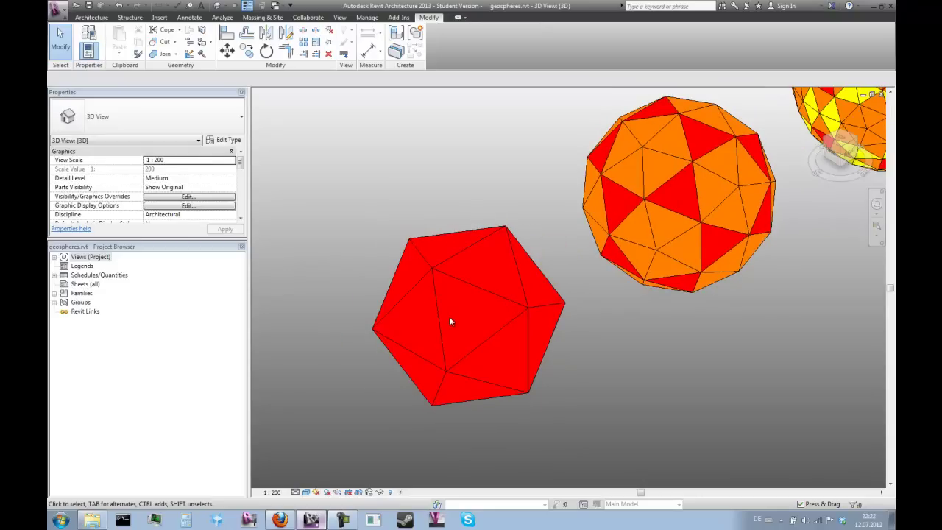
pyautogui.scroll(2, 489, 326)
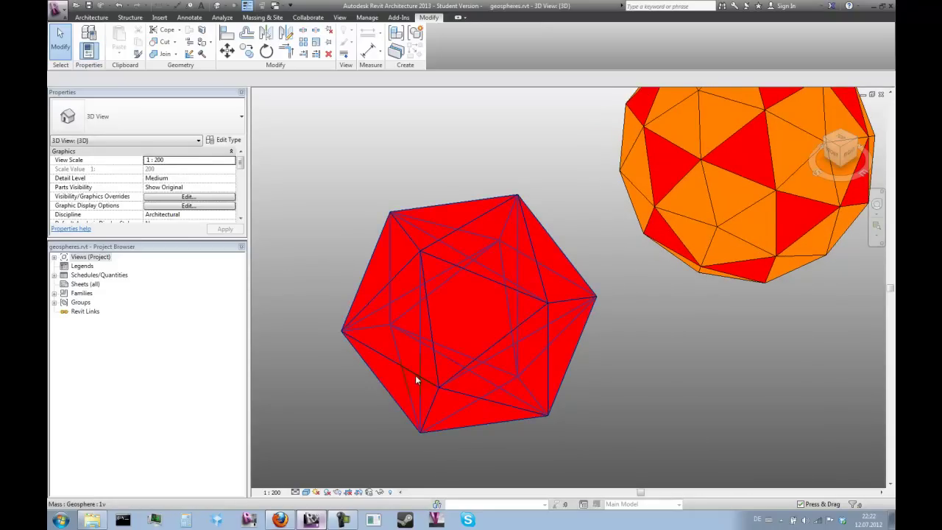
pyautogui.scroll(-2, 416, 377)
pyautogui.scroll(1, 456, 376)
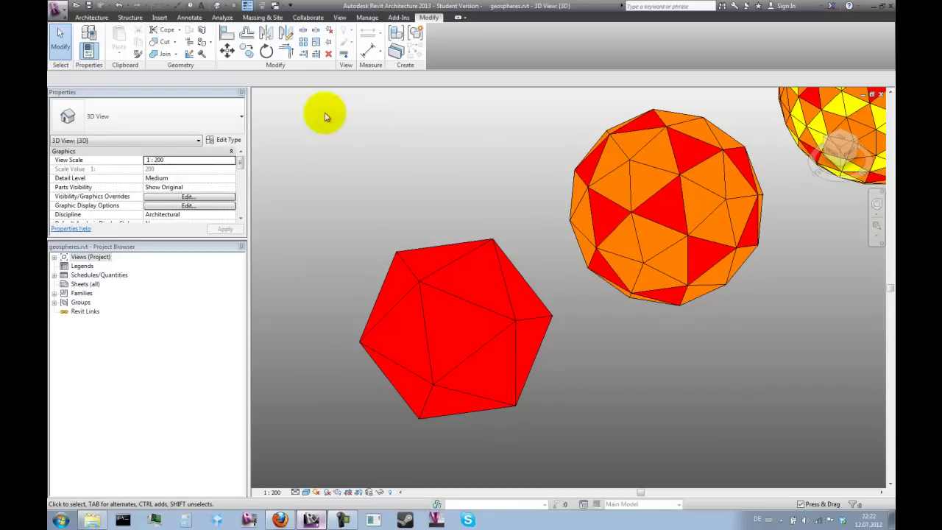
# - Switch to the Geosphere_projection.rfa window and zoom in on the triangle
pyautogui.click(284, 9)
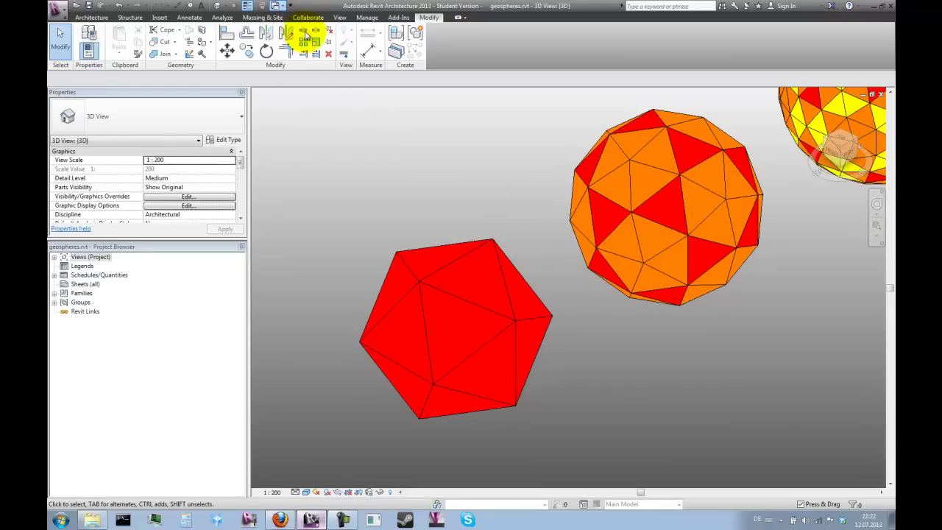
pyautogui.click(308, 36)
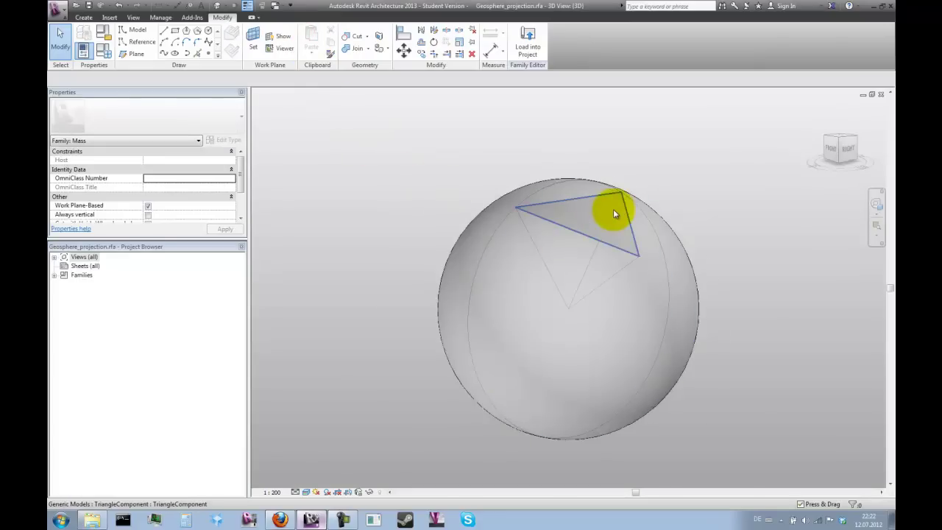
pyautogui.scroll(2, 613, 209)
pyautogui.scroll(2, 558, 189)
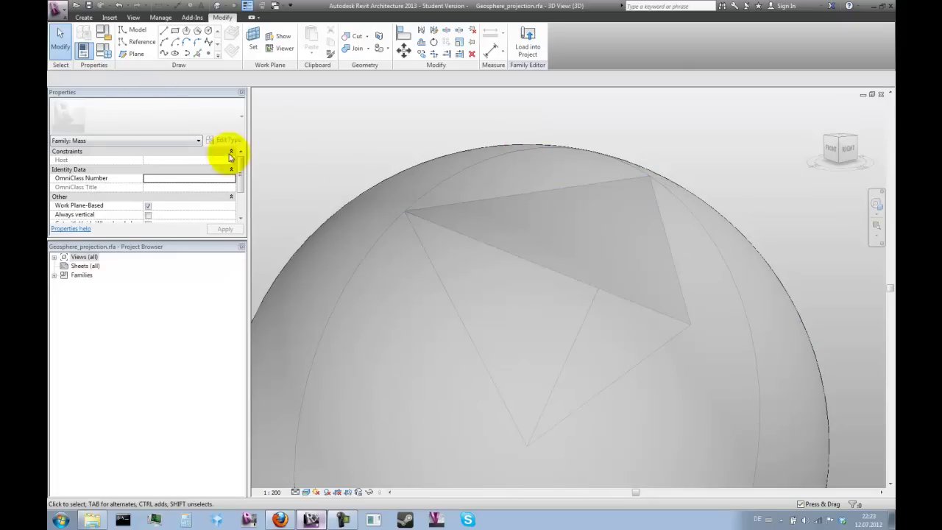
# - Change the sphere's triangle component to the GeodesicProjection2v type
pyautogui.click(491, 205)
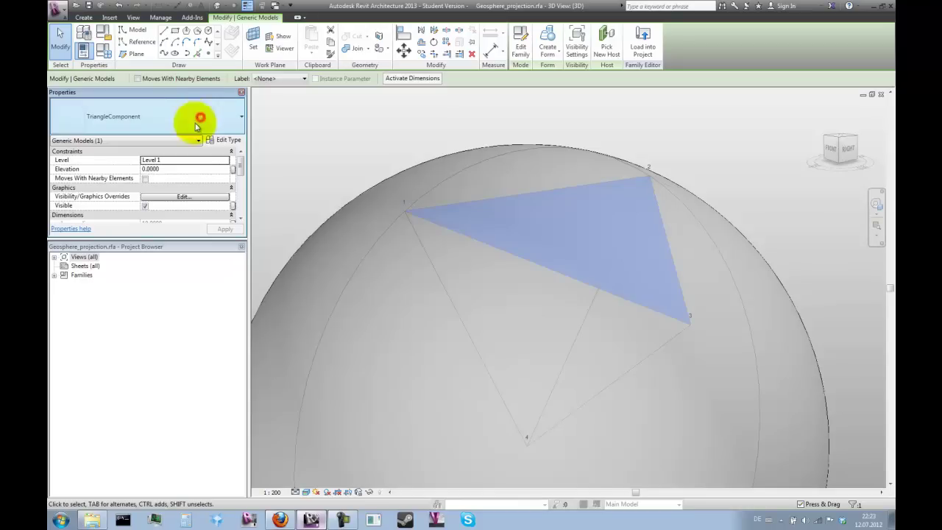
pyautogui.click(196, 125)
pyautogui.click(189, 178)
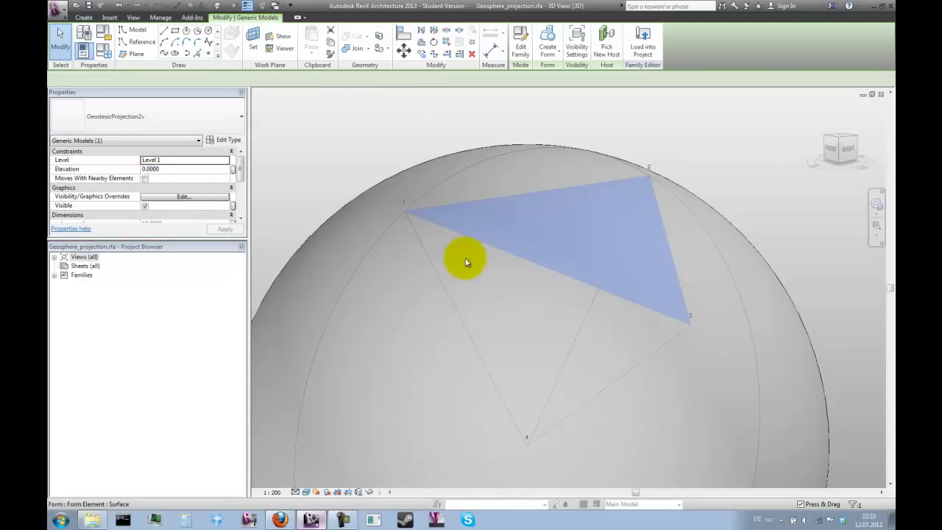
# - Orbit and zoom out to inspect the four-facet subdivided panel on the sphere
pyautogui.keyDown('shift'); pyautogui.moveTo(782, 227); pyautogui.dragTo(470, 202, button='middle'); pyautogui.keyUp('shift')
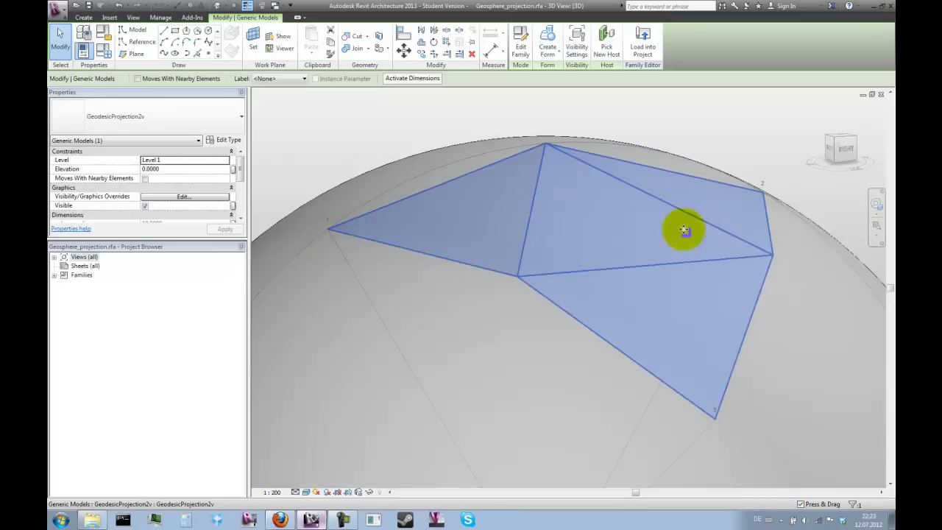
pyautogui.scroll(-1, 608, 213)
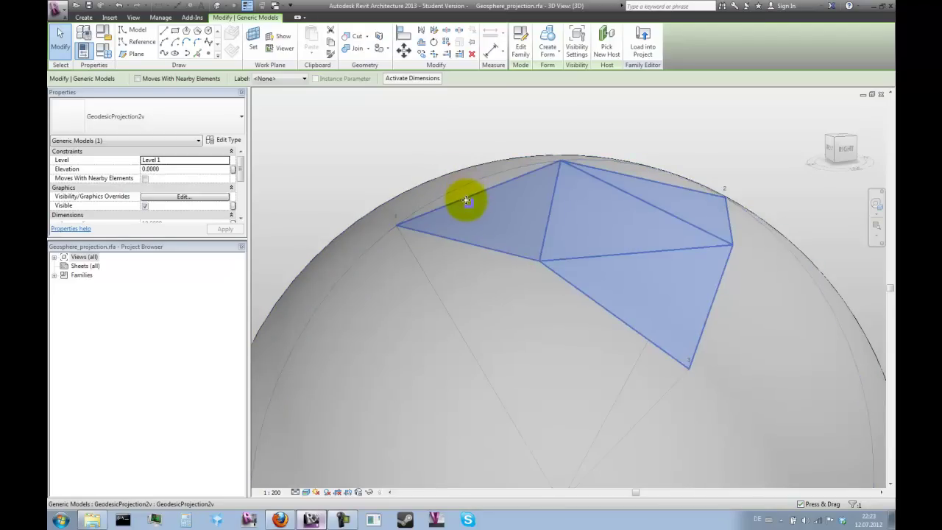
pyautogui.scroll(-2, 648, 207)
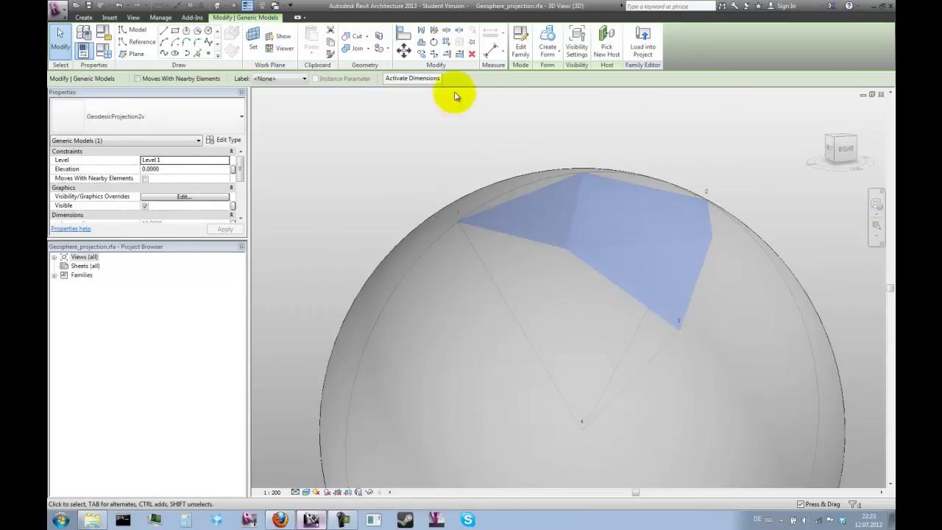
# - Switch to geospheres.rvt, zoom around, and select the red 1v icosahedron mass
pyautogui.click(277, 6)
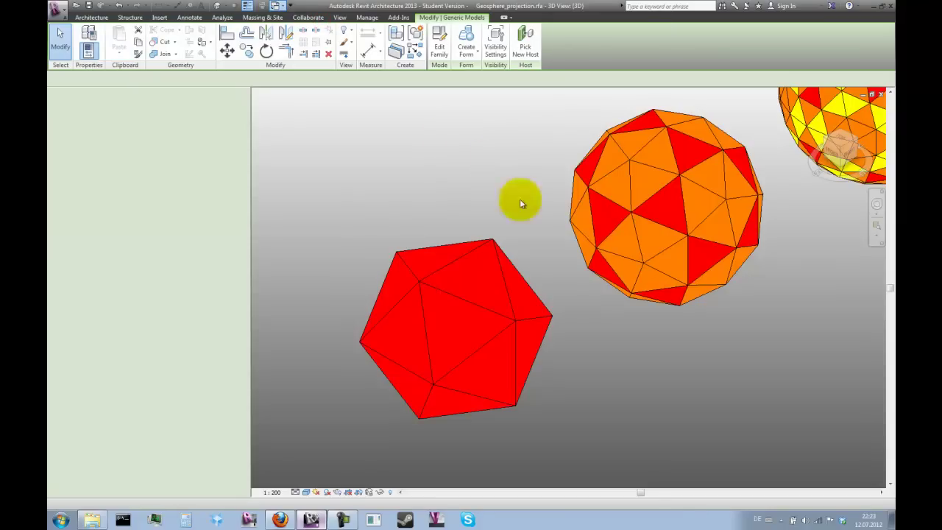
pyautogui.scroll(-3, 520, 198)
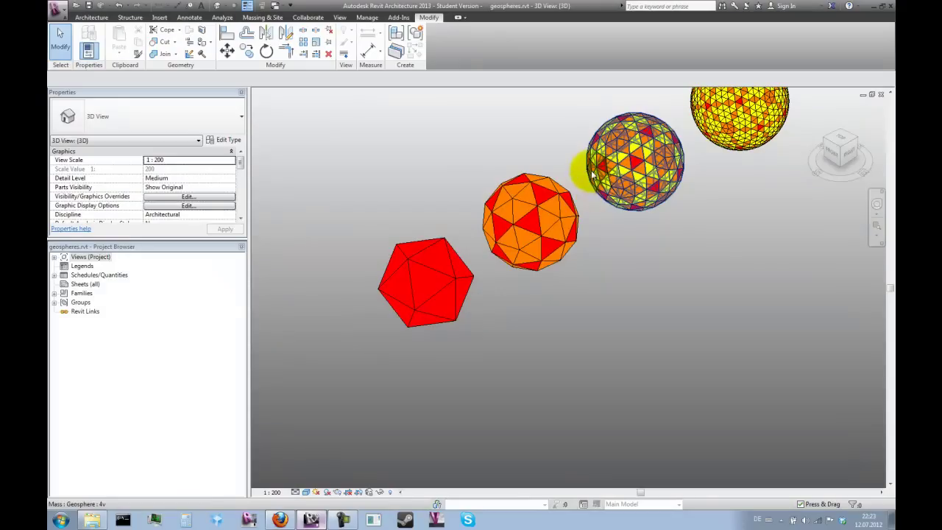
pyautogui.scroll(2, 579, 194)
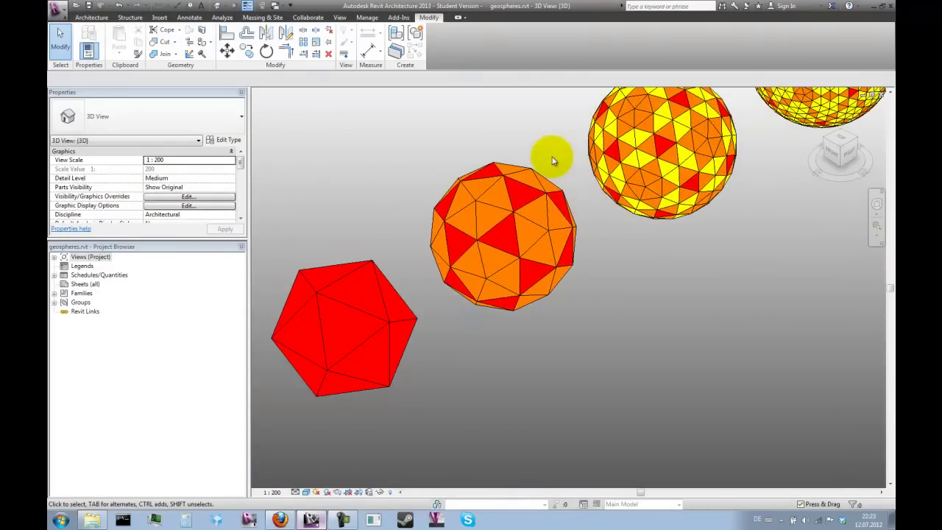
pyautogui.scroll(1, 550, 154)
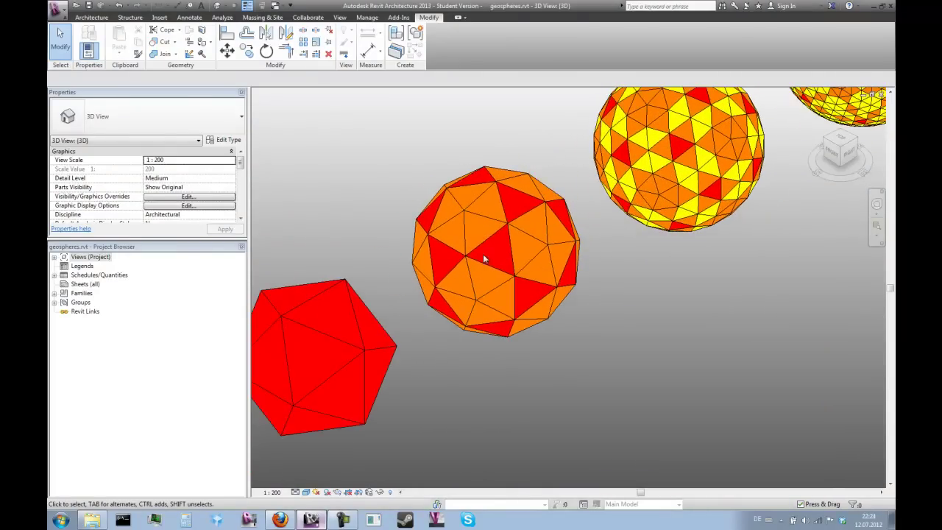
pyautogui.scroll(-1, 539, 235)
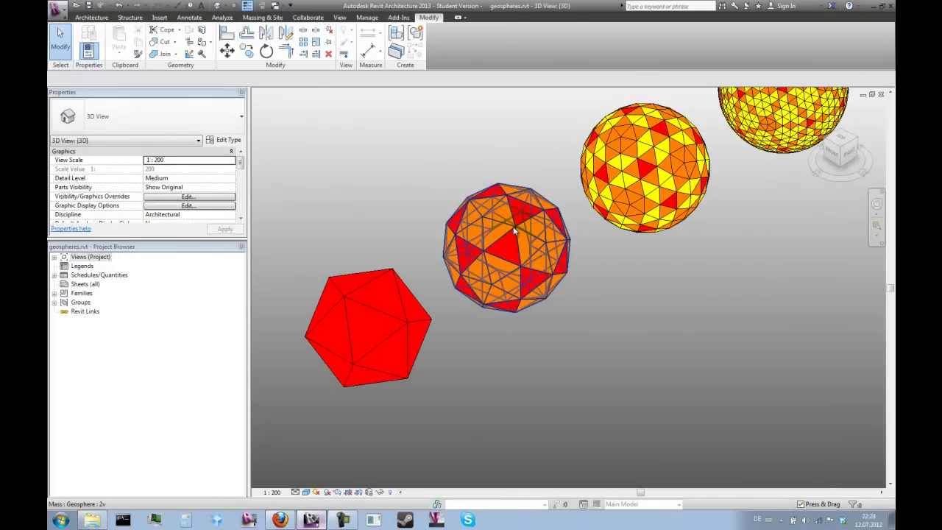
pyautogui.click(375, 309)
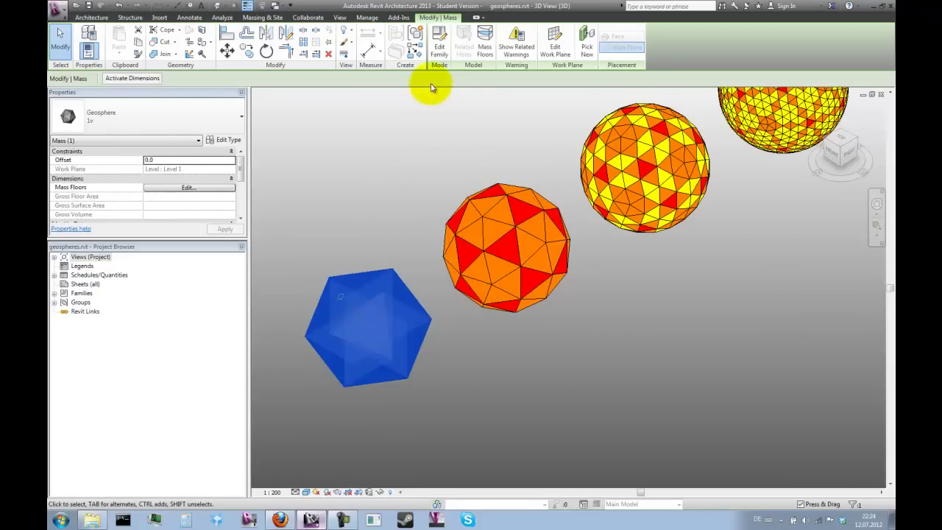
# - Edit the icosahedron's Geosphere family and zoom in on the mass
pyautogui.click(438, 43)
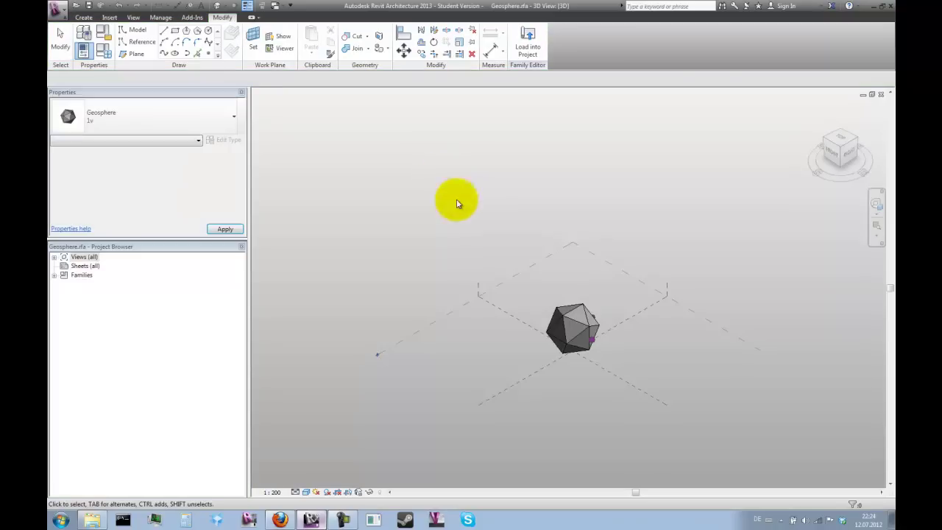
pyautogui.scroll(4, 584, 351)
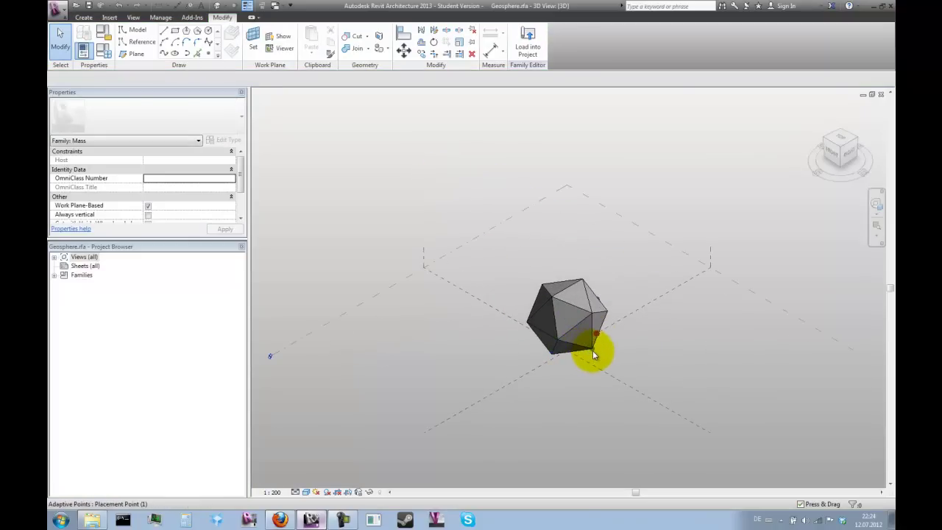
pyautogui.scroll(3, 582, 330)
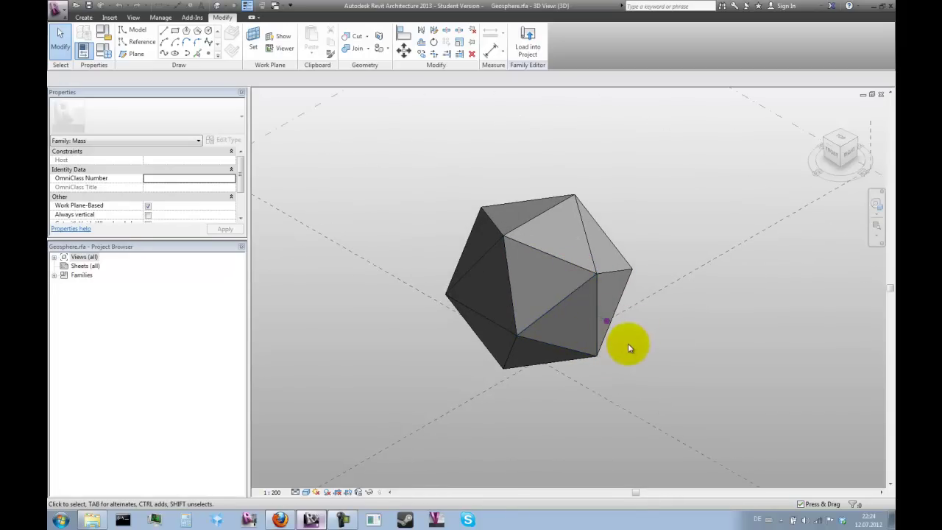
pyautogui.scroll(3, 639, 346)
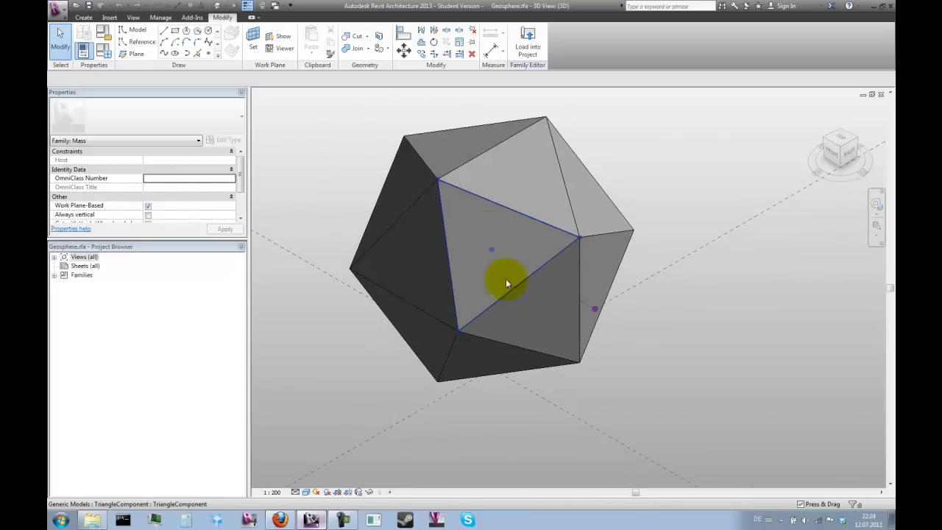
pyautogui.scroll(-3, 659, 327)
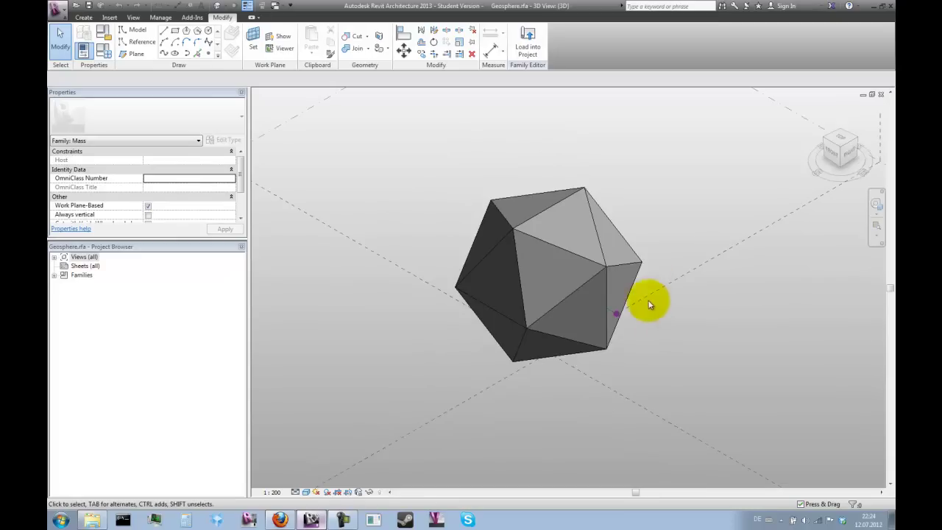
# - Select a top TriangleComponent face, orbiting to view the icosahedron from another side
pyautogui.click(558, 232)
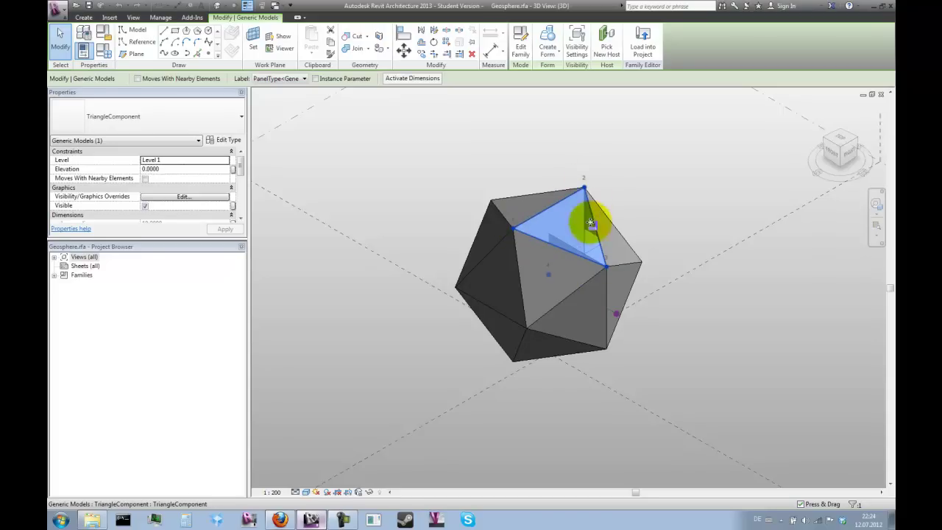
pyautogui.moveTo(589, 222); pyautogui.dragTo(606, 272)
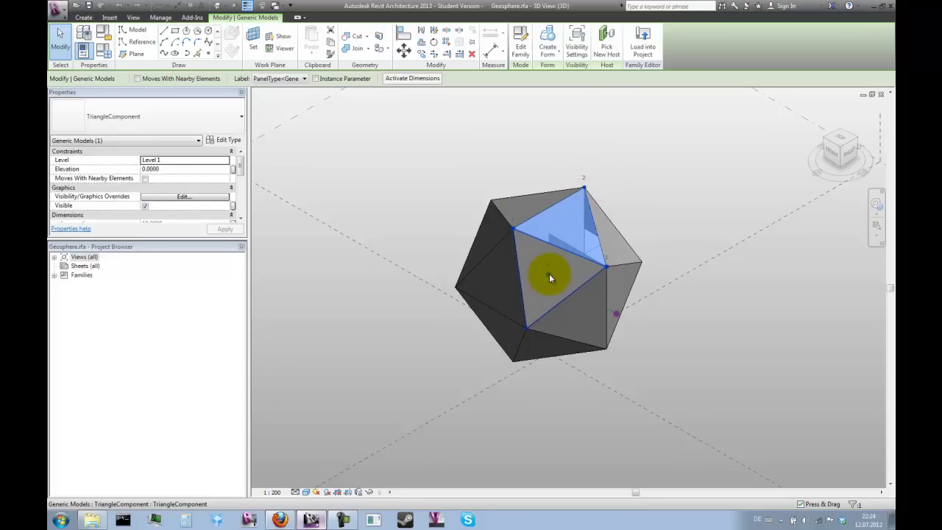
pyautogui.scroll(3, 548, 276)
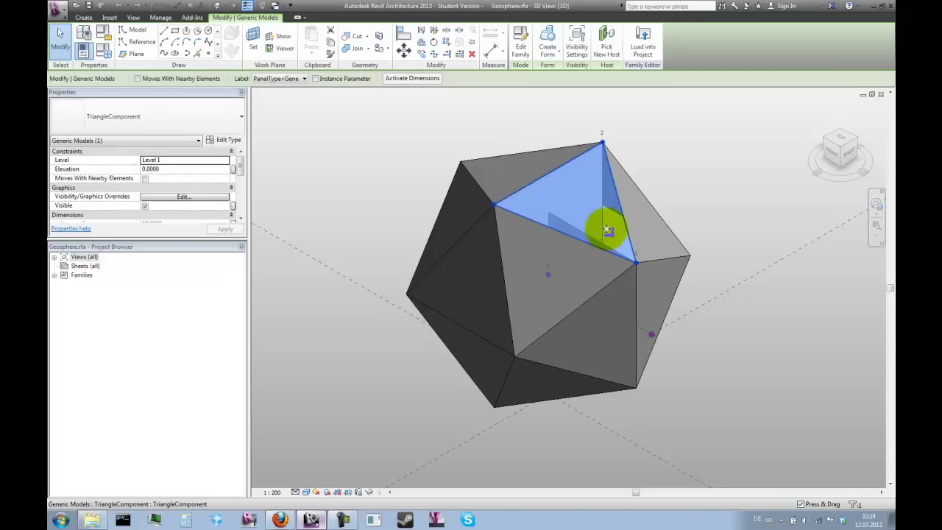
pyautogui.click(728, 230)
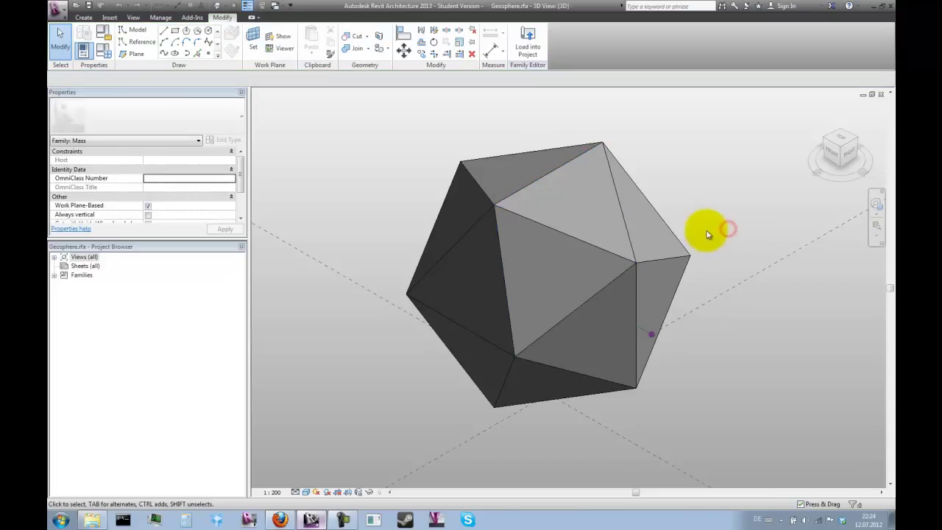
pyautogui.keyDown('shift'); pyautogui.moveTo(452, 294); pyautogui.dragTo(586, 218, button='middle'); pyautogui.keyUp('shift')
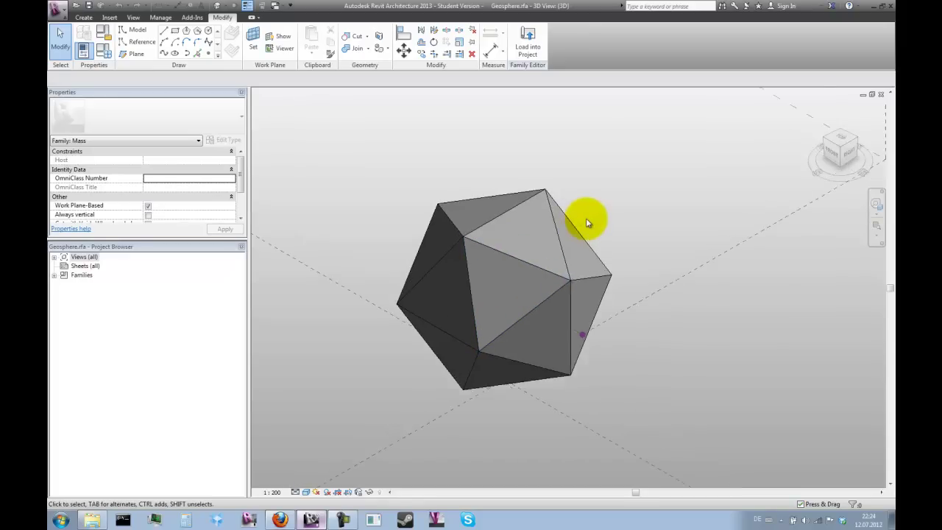
pyautogui.click(498, 248)
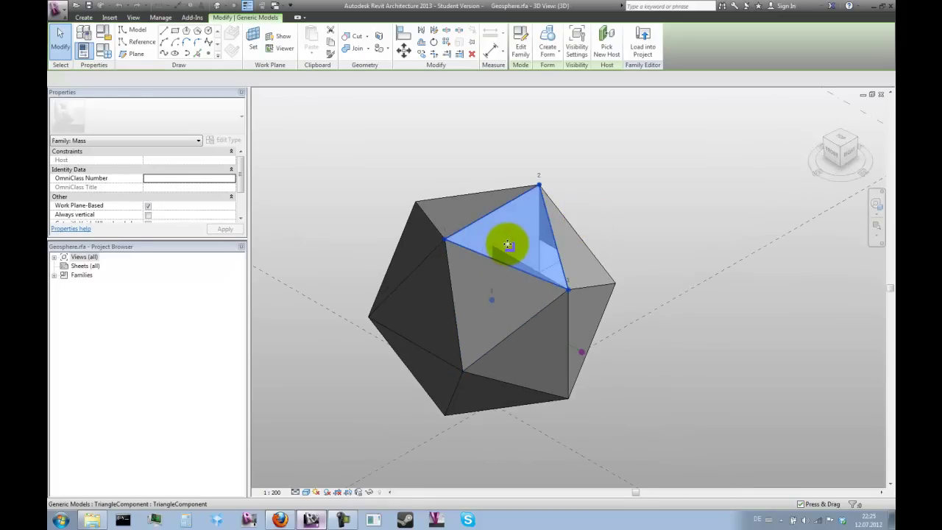
# - Select all visible TriangleComponent instances and temporarily hide them
pyautogui.rightClick(507, 246)
pyautogui.moveTo(564, 324)
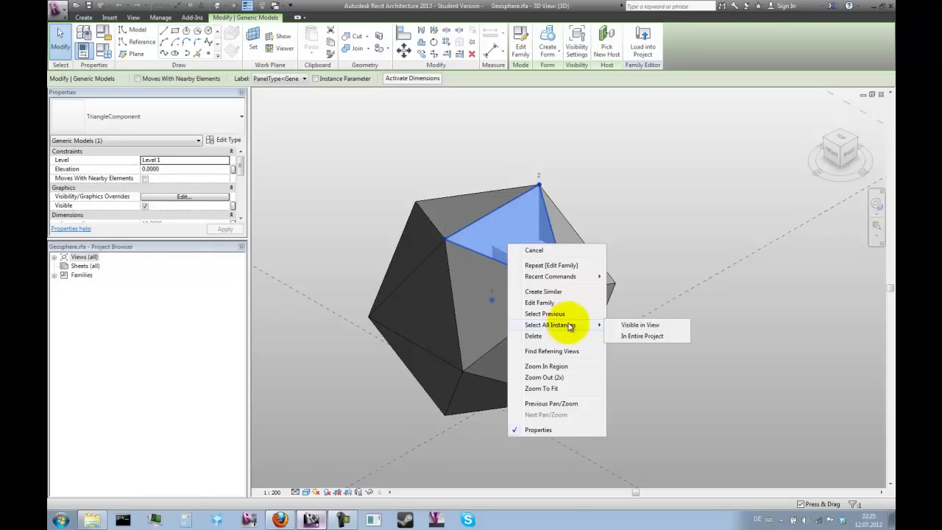
pyautogui.click(645, 337)
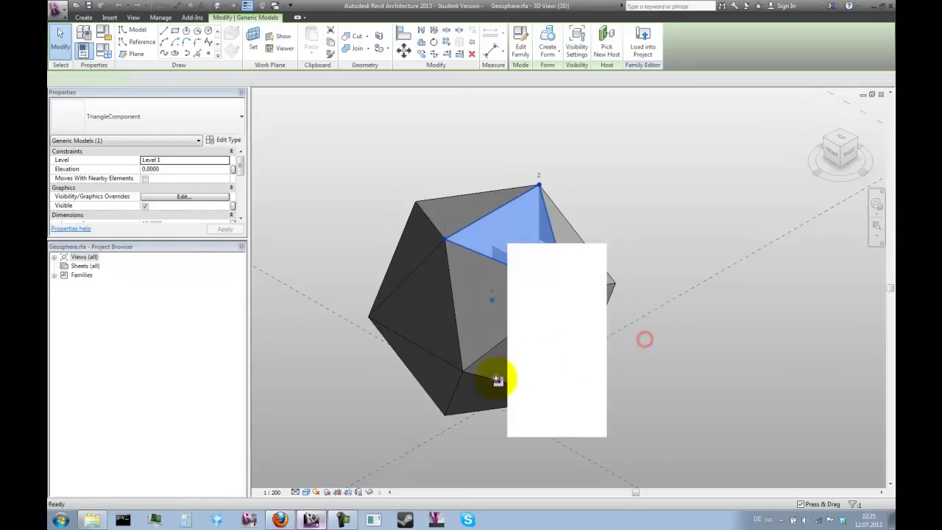
pyautogui.click(369, 492)
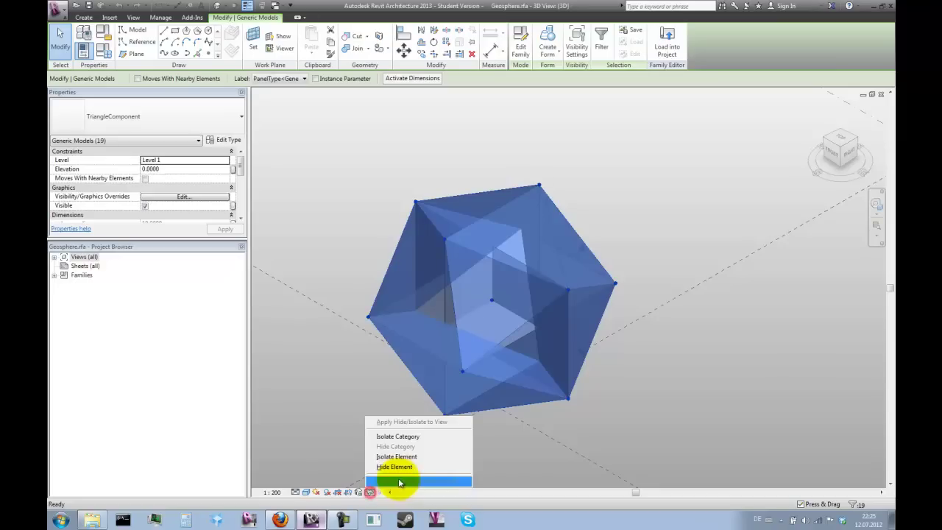
pyautogui.click(397, 465)
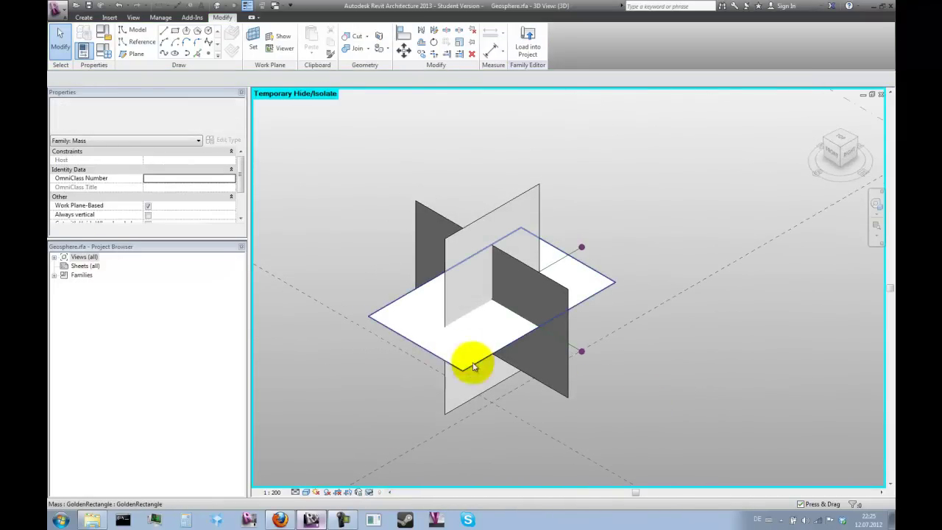
# - Orbit and zoom around the three intersecting golden rectangles from several angles
pyautogui.scroll(3, 462, 338)
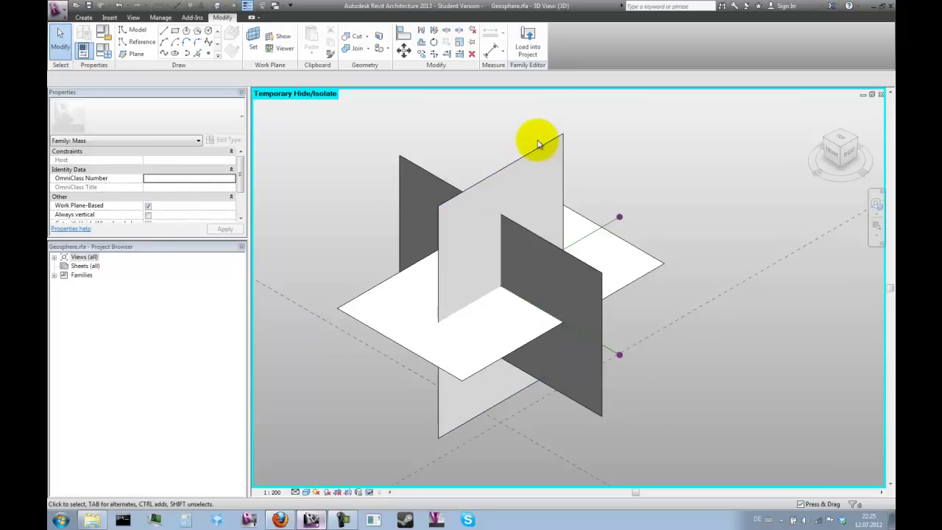
pyautogui.keyDown('shift'); pyautogui.moveTo(699, 251); pyautogui.dragTo(732, 238, button='middle'); pyautogui.keyUp('shift')
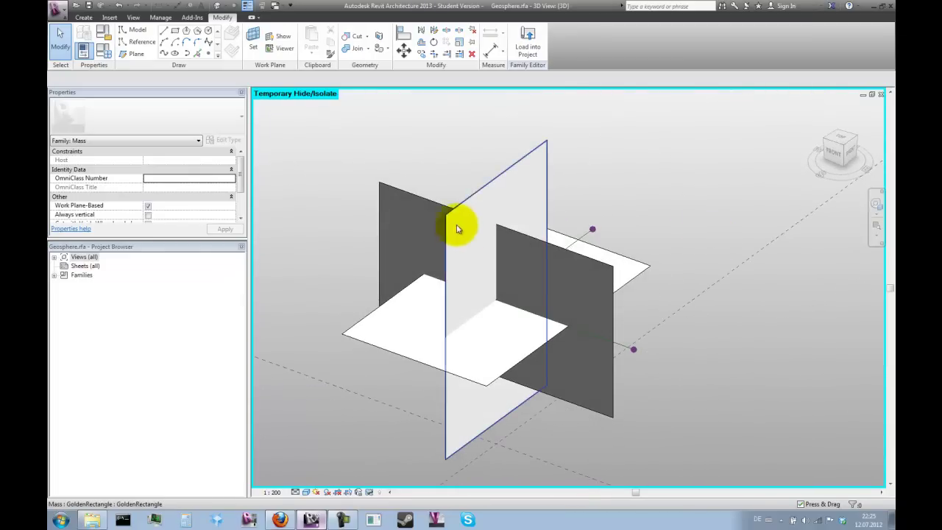
pyautogui.keyDown('shift'); pyautogui.moveTo(596, 219); pyautogui.dragTo(464, 232, button='middle'); pyautogui.keyUp('shift')
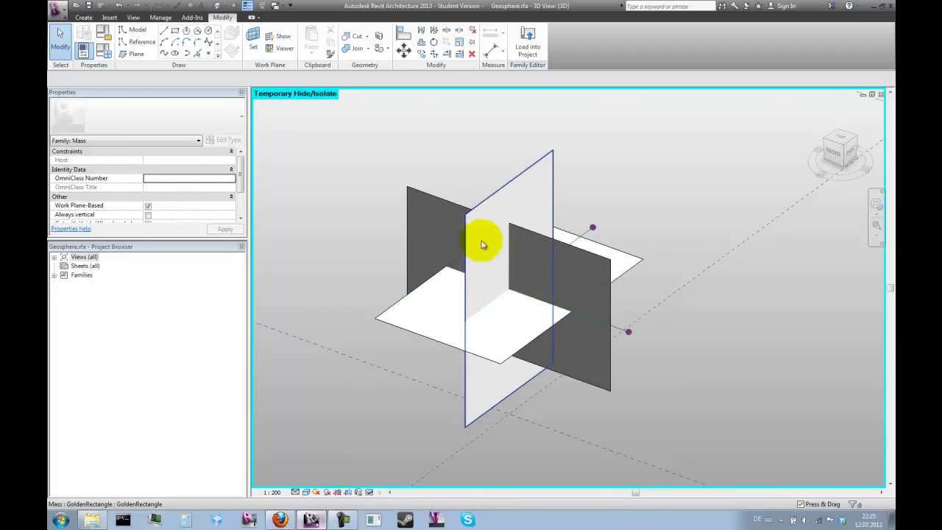
pyautogui.scroll(-3, 578, 228)
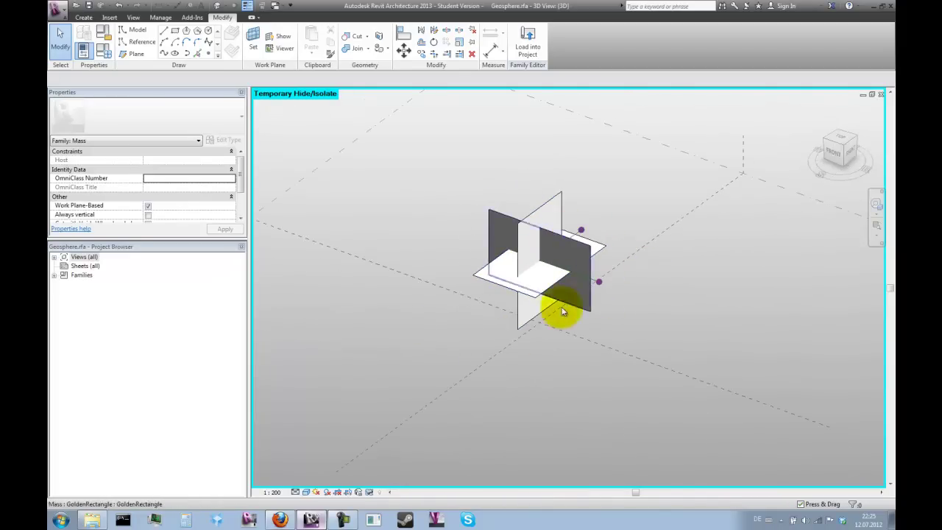
pyautogui.click(369, 492)
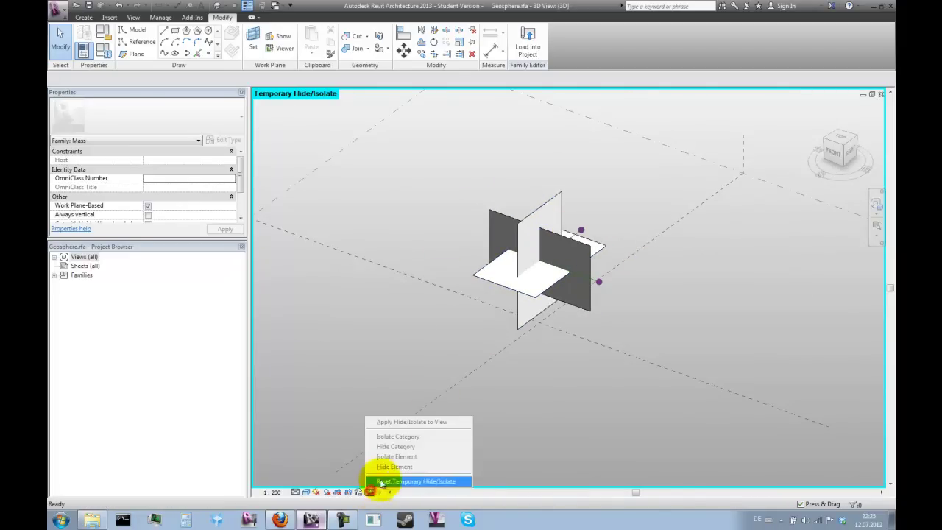
# - Reset Temporary Hide/Isolate to restore the full icosahedron
pyautogui.click(390, 479)
pyautogui.click(651, 321)
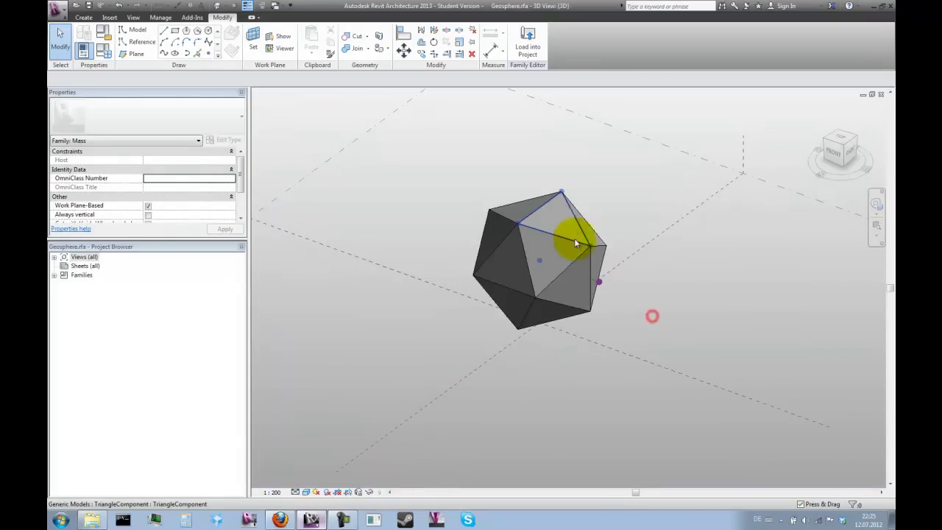
pyautogui.scroll(4, 570, 220)
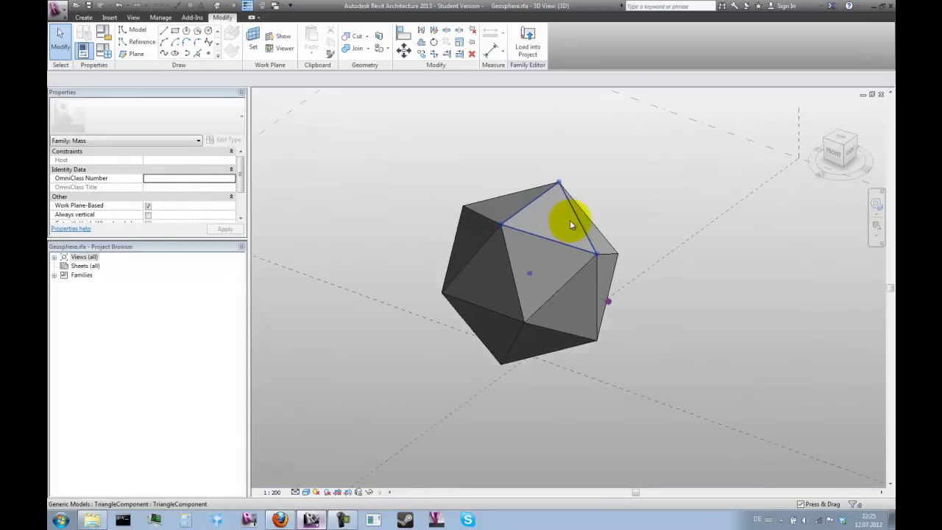
# - Change the top triangle to GeodesicProjection2v and open that family for editing
pyautogui.click(533, 225)
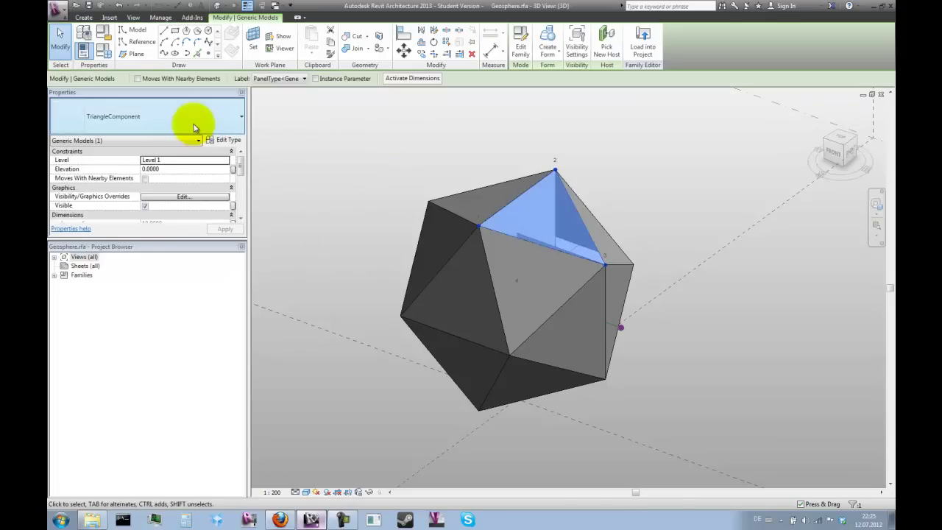
pyautogui.click(189, 122)
pyautogui.click(145, 157)
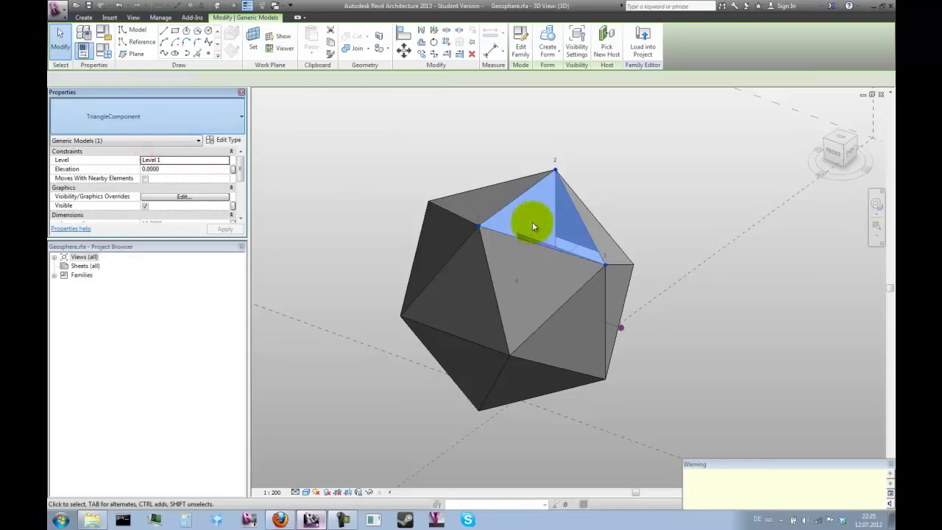
pyautogui.click(520, 44)
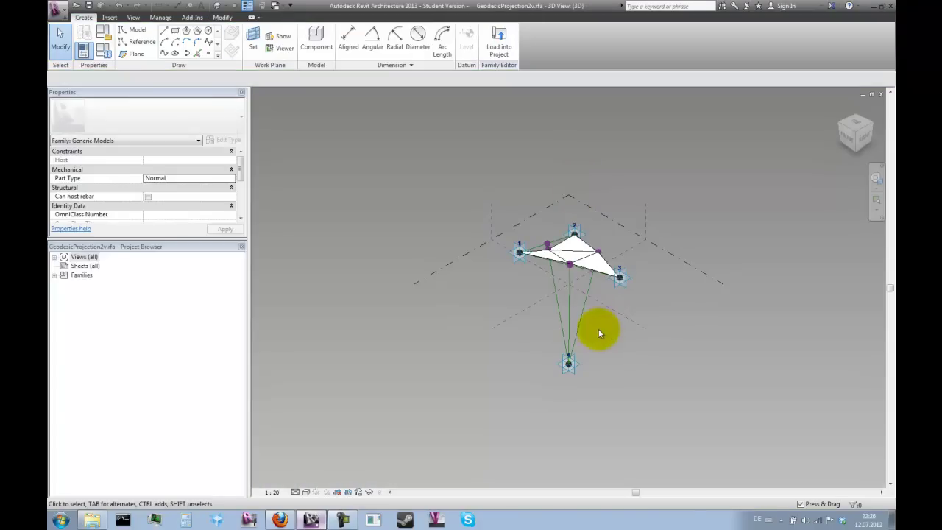
# - Select adaptive point 1 and orbit around the adaptive triangle from several sides
pyautogui.scroll(3, 591, 323)
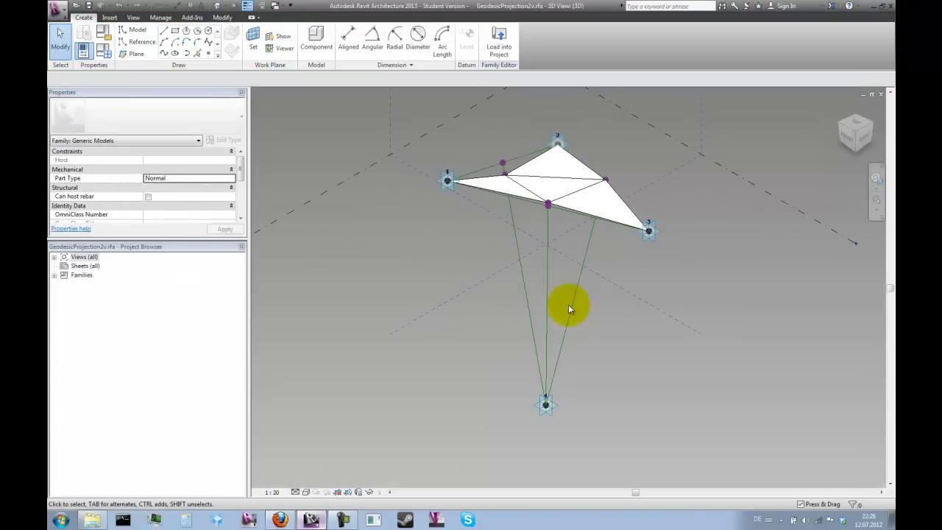
pyautogui.click(447, 183)
pyautogui.moveTo(445, 158); pyautogui.dragTo(449, 195)
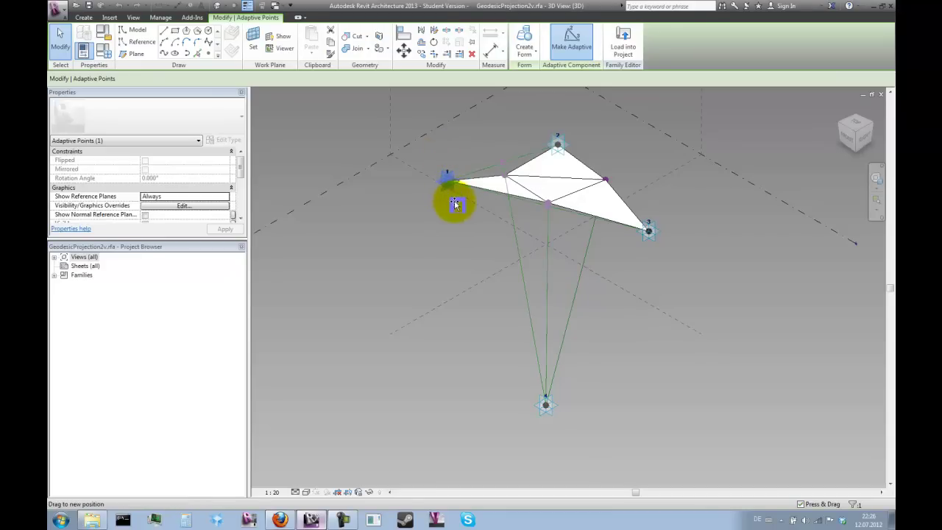
pyautogui.keyDown('shift'); pyautogui.moveTo(782, 340); pyautogui.dragTo(599, 216, button='middle'); pyautogui.keyUp('shift')
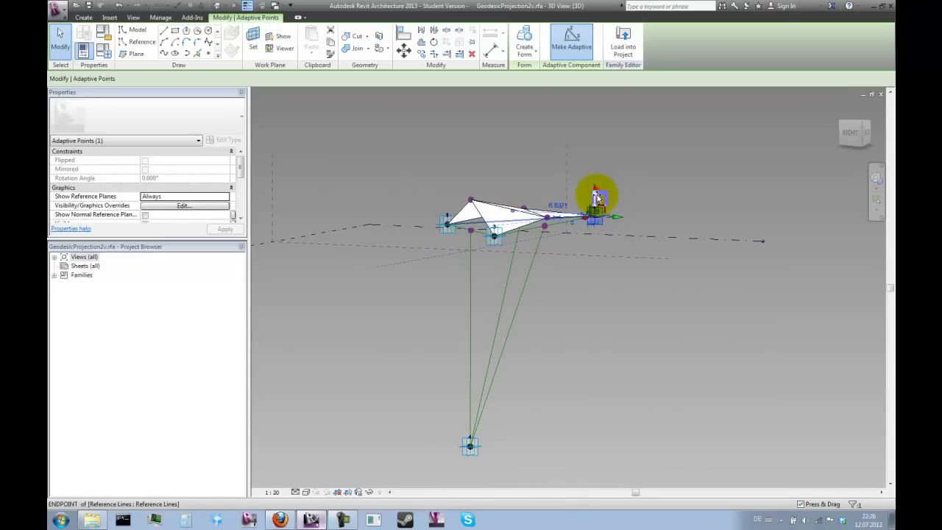
pyautogui.keyDown('shift'); pyautogui.moveTo(689, 206); pyautogui.dragTo(725, 241, button='middle'); pyautogui.keyUp('shift')
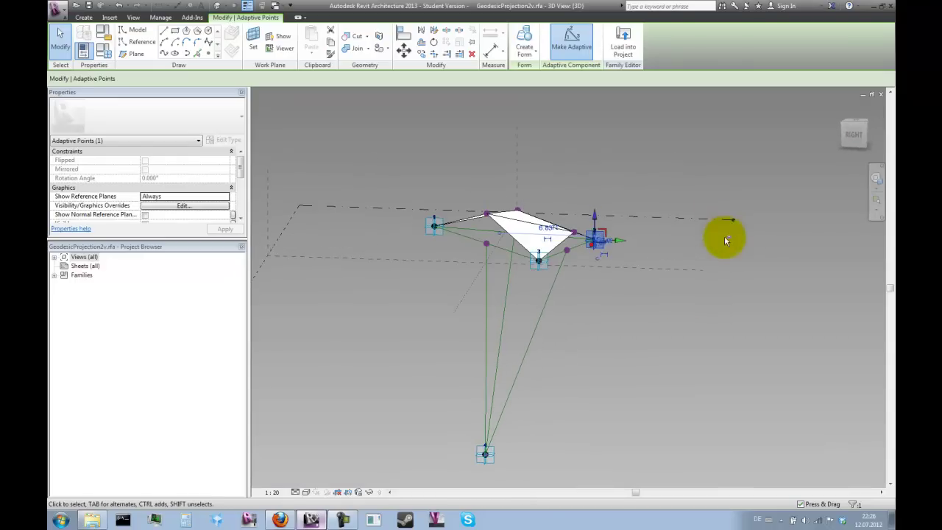
pyautogui.keyDown('shift'); pyautogui.moveTo(594, 410); pyautogui.dragTo(596, 429, button='middle'); pyautogui.keyUp('shift')
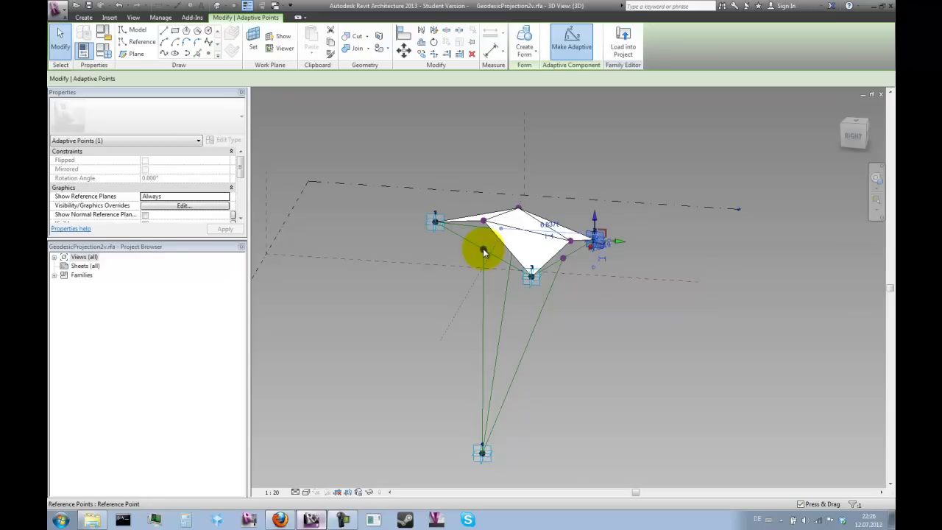
pyautogui.keyDown('shift'); pyautogui.moveTo(704, 300); pyautogui.dragTo(584, 284, button='middle'); pyautogui.keyUp('shift')
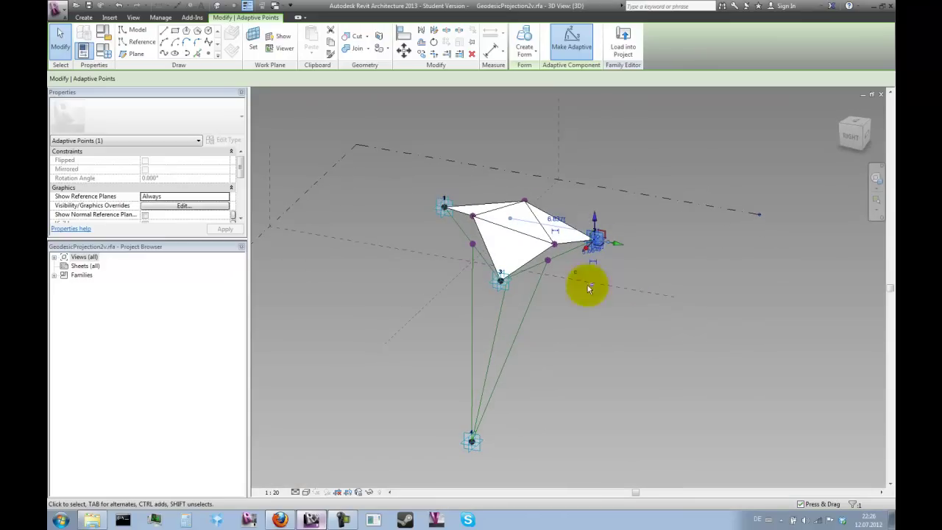
# - Highlight the chain of connected reference lines with Tab, zooming in and out
pyautogui.scroll(2, 486, 305)
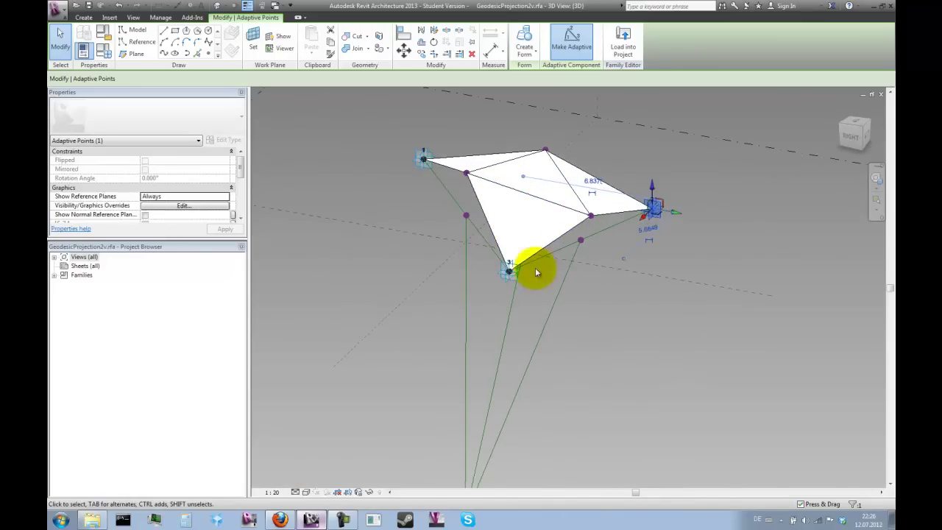
pyautogui.press('Tab')
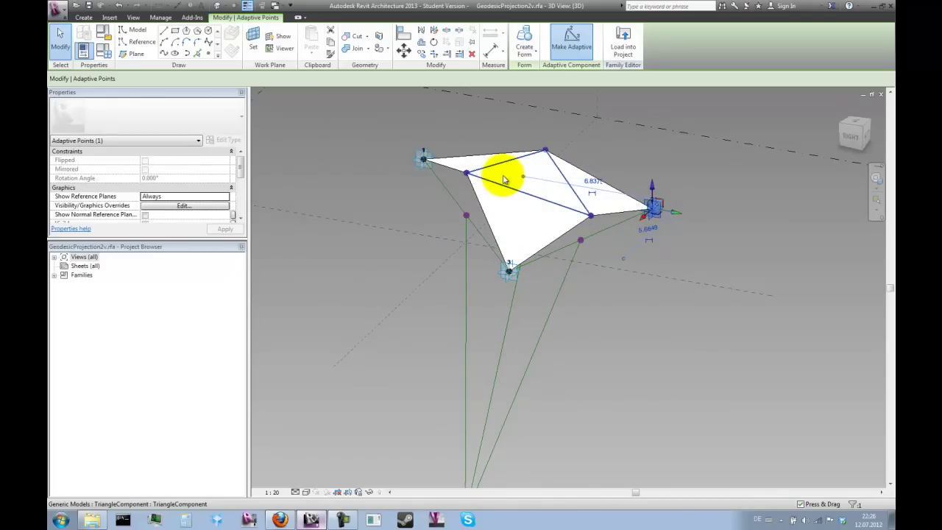
pyautogui.scroll(-3, 623, 161)
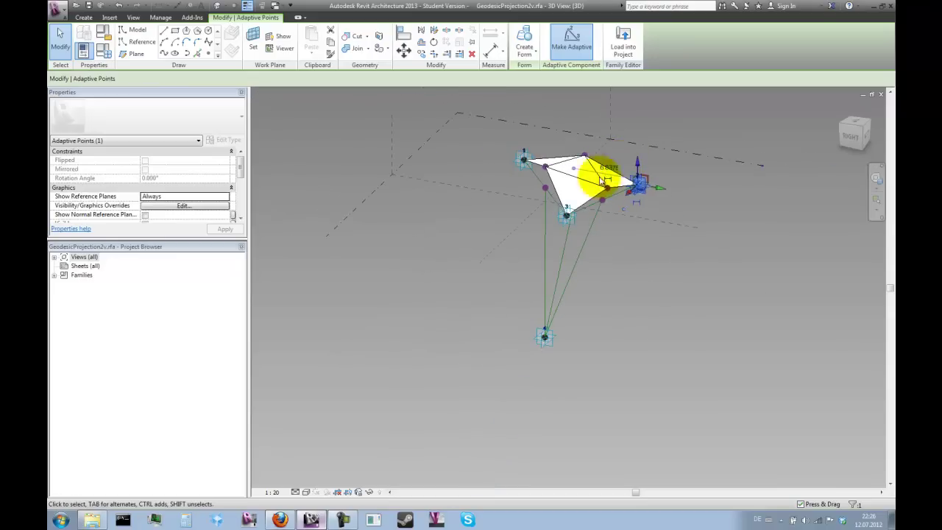
pyautogui.scroll(2, 577, 175)
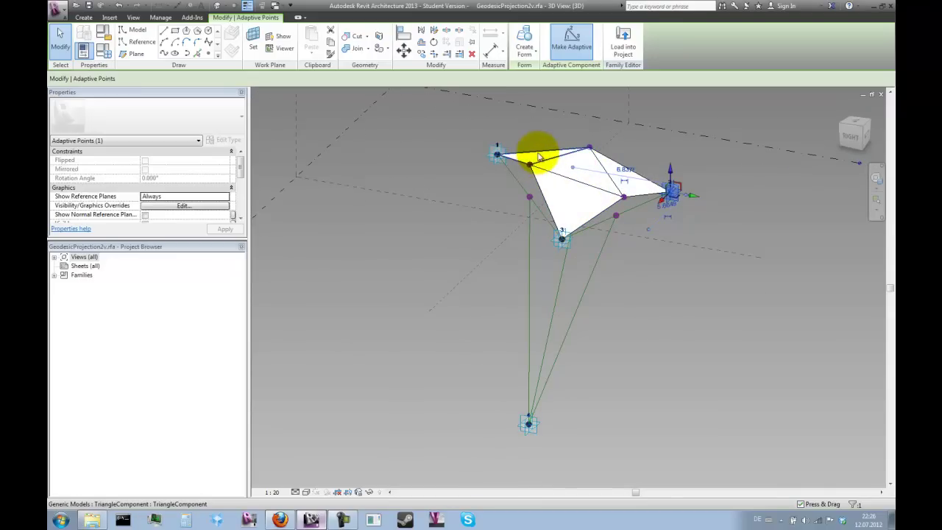
pyautogui.scroll(2, 537, 158)
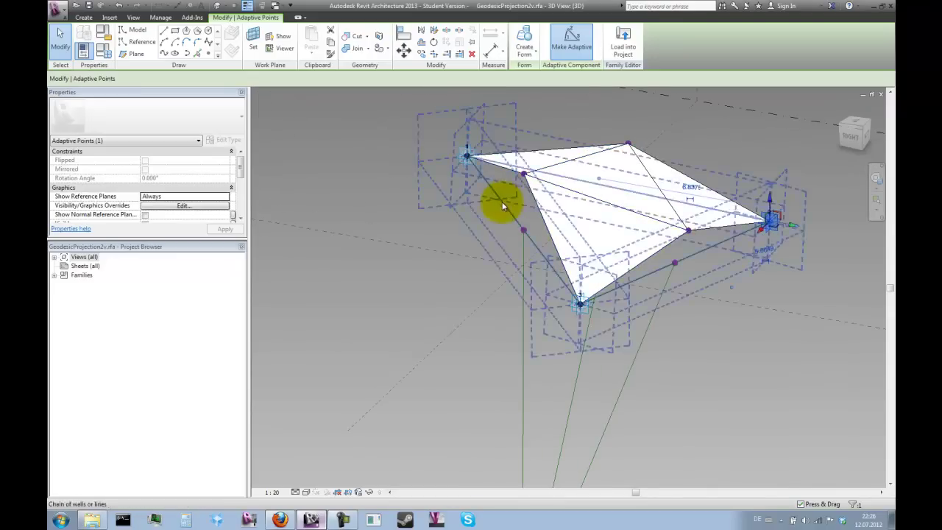
pyautogui.scroll(-2, 503, 207)
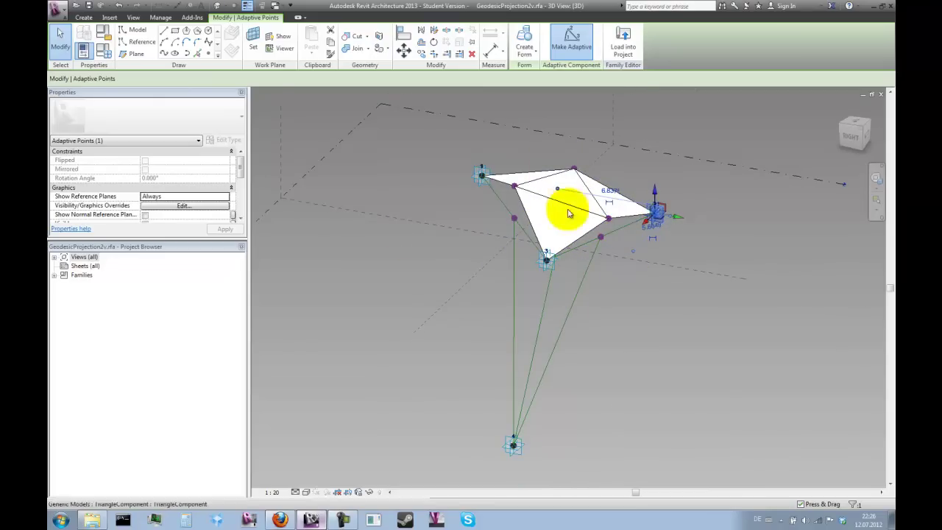